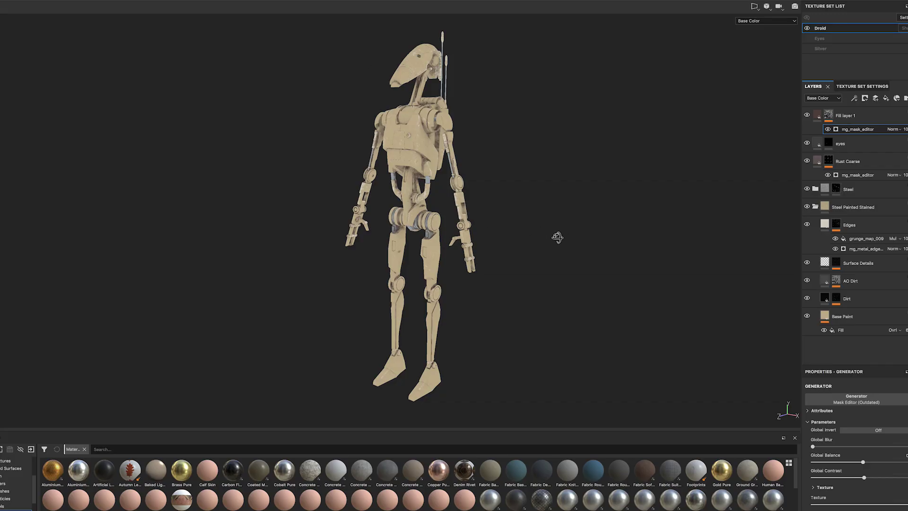
- Switch the droid to full Material display and orbit around it, ending on its head and torso
left_click_drag(558, 238, 478, 189, "alt")
key("m")
left_click_drag(570, 122, 383, 80, "alt")
scroll(432, 58, "up", 5)
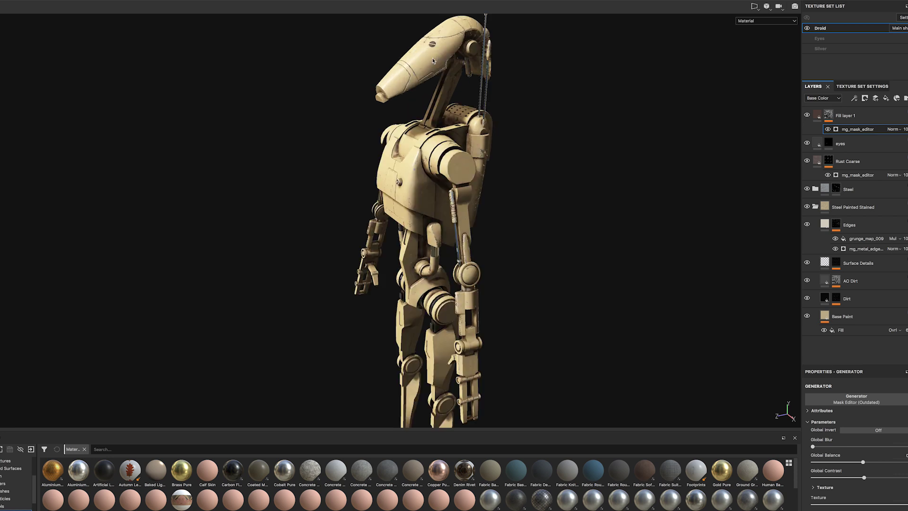
scroll(433, 58, "up", 1)
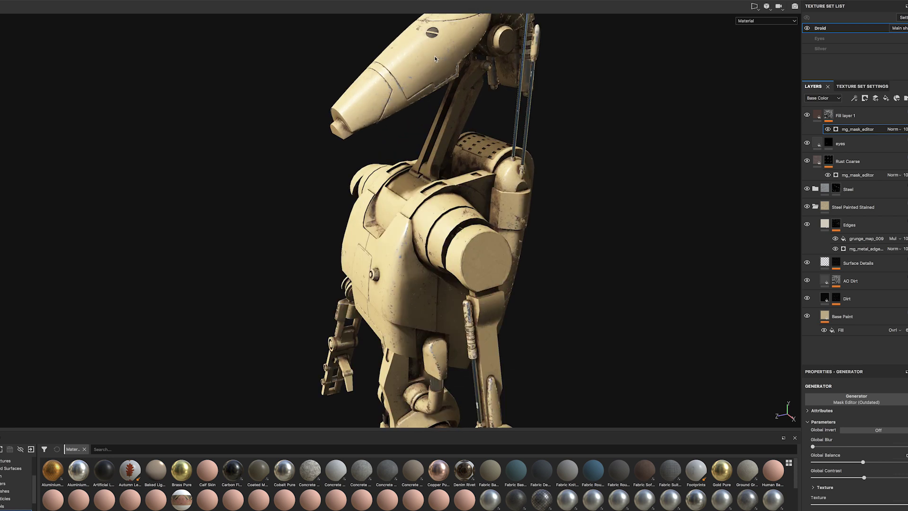
left_click_drag(443, 56, 458, 71, "alt")
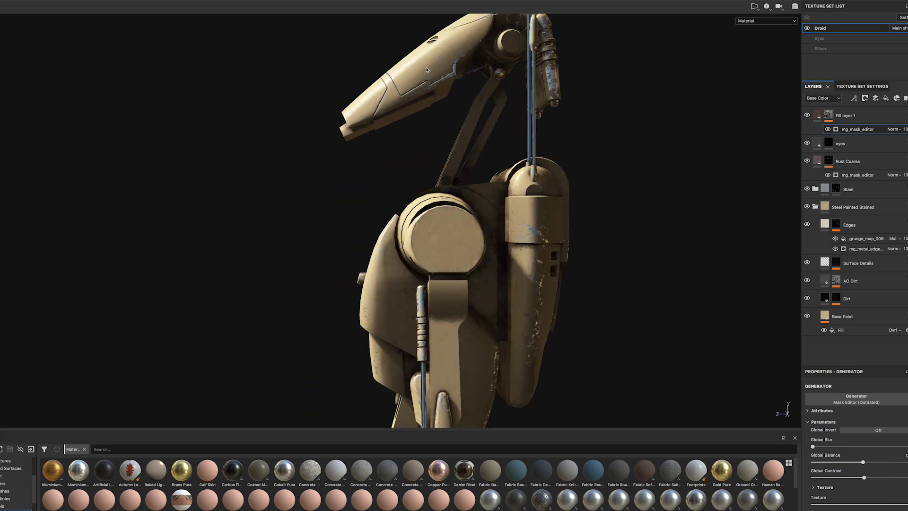
scroll(426, 70, "down", 2)
middle_click_drag(374, 142, 358, 140, "alt")
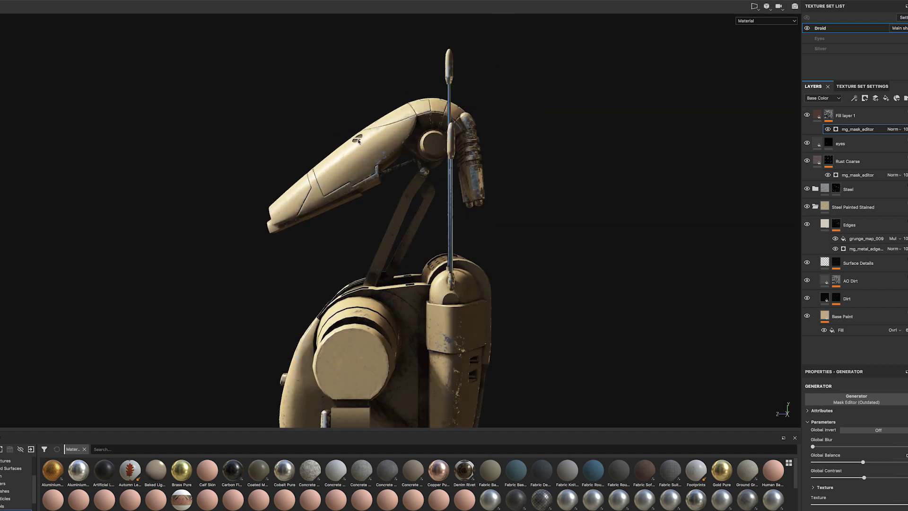
left_click_drag(348, 138, 585, 151, "alt")
left_click_drag(229, 142, 266, 152, "alt")
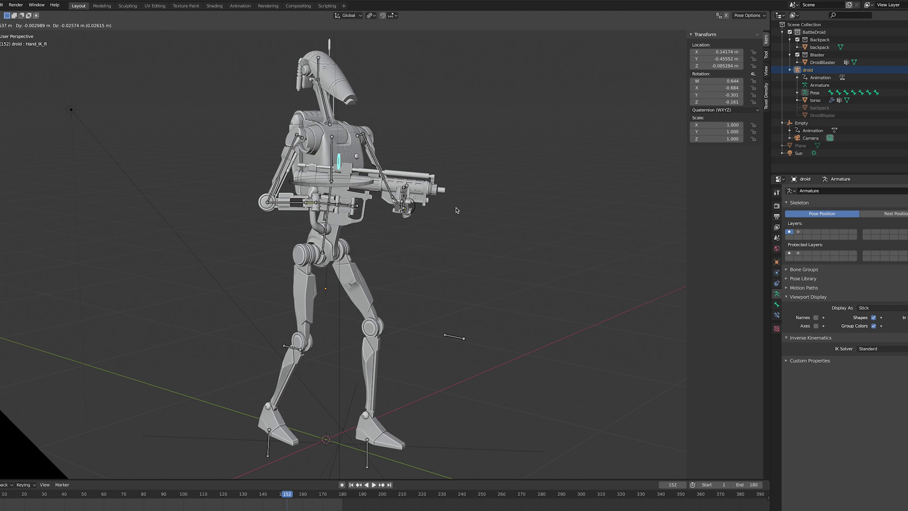
- Confirm the Hand_IK_R move and turn the right hand 10.7° around Z
left_click(456, 210)
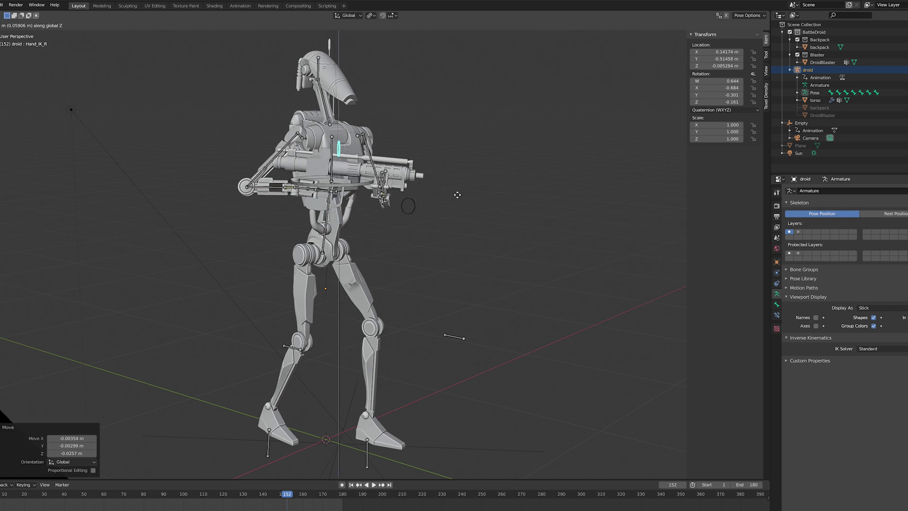
key("Return")
middle_click_drag(426, 102, 328, 101)
key("r")
key("z")
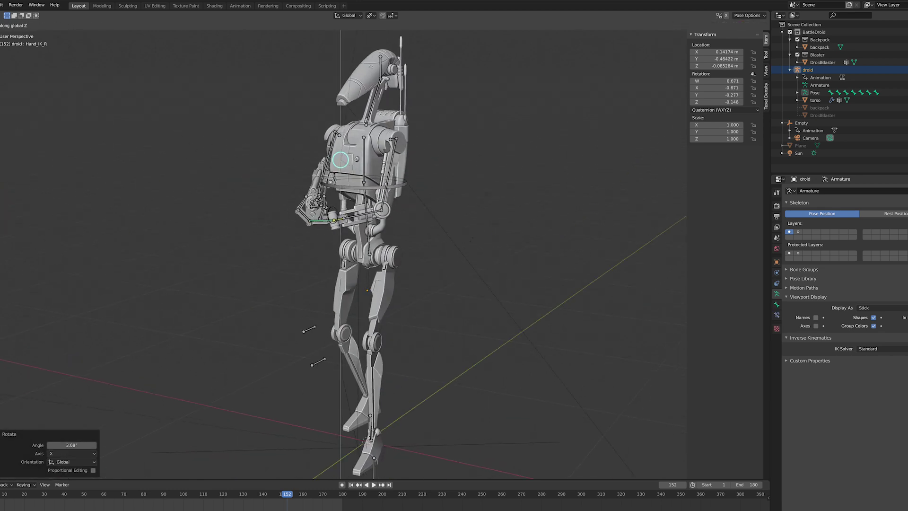
left_click(513, 220)
middle_click_drag(512, 220, 412, 194)
- Lower the root bone slightly on Z, then twist the upper body -20.3° around Z
left_click(461, 208)
key("g")
key("z")
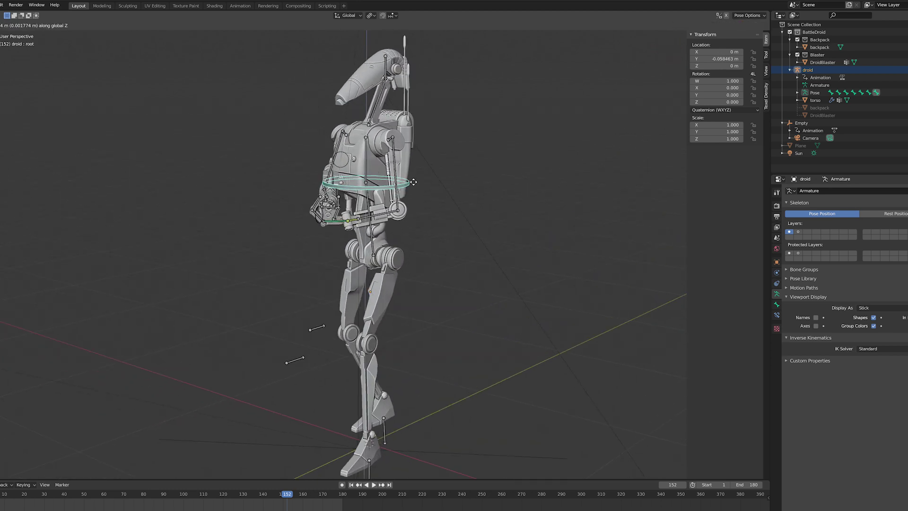
left_click(413, 194)
key("r")
key("x")
key("z")
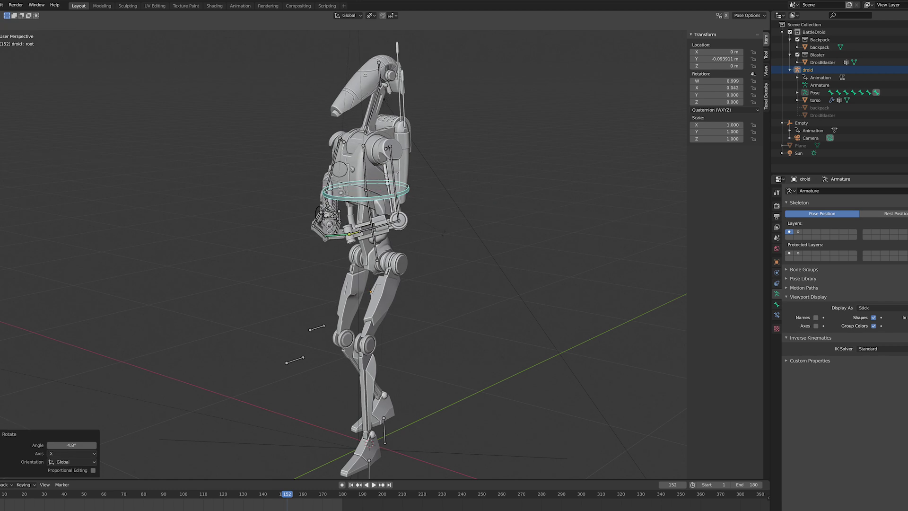
left_click(419, 239)
- From a near-front view, select Foot_R.001 and begin rotating the Torso bone around X
middle_click_drag(419, 240, 311, 378)
left_click(271, 449)
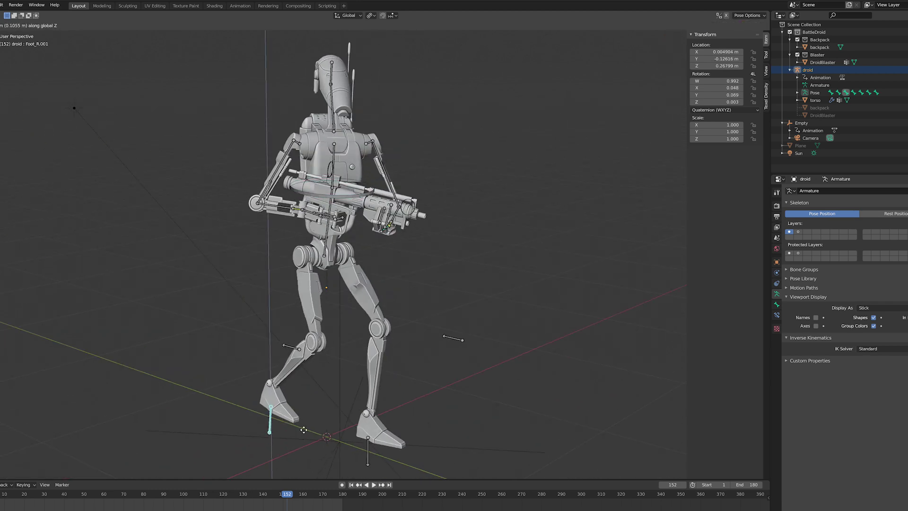
middle_click_drag(394, 214, 400, 198)
key("r")
key("x")
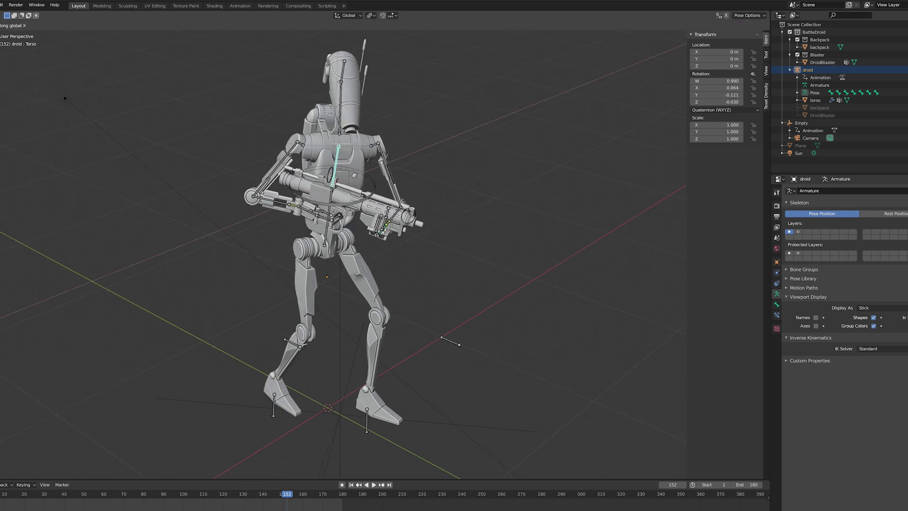